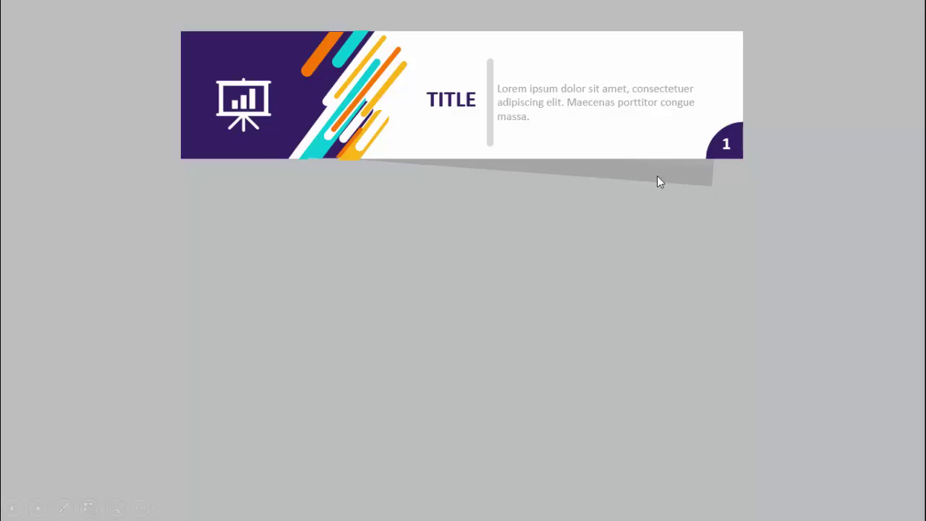
Step through the orange, pink and remaining example banner slides in the slide show.
{"action": "left_click", "coordinate": [799, 226]}
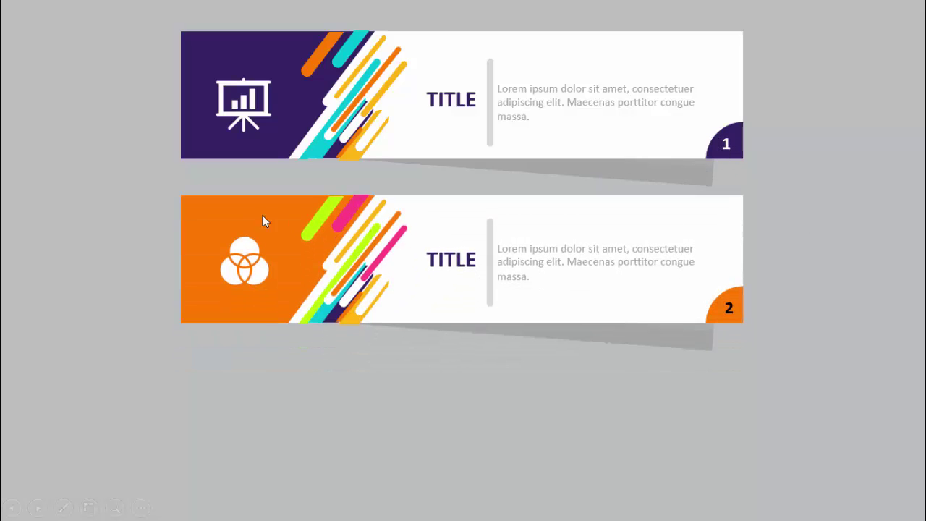
{"action": "left_click", "coordinate": [811, 271]}
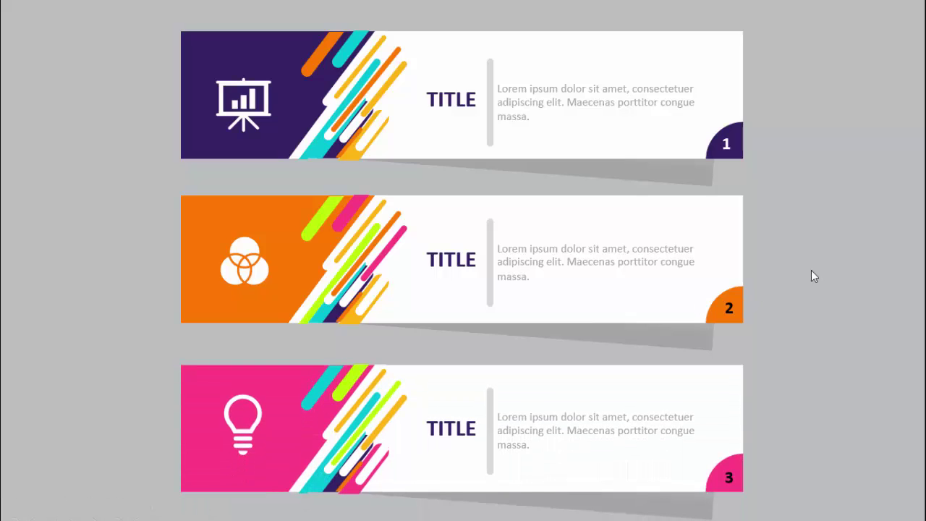
{"action": "left_click", "coordinate": [811, 270]}
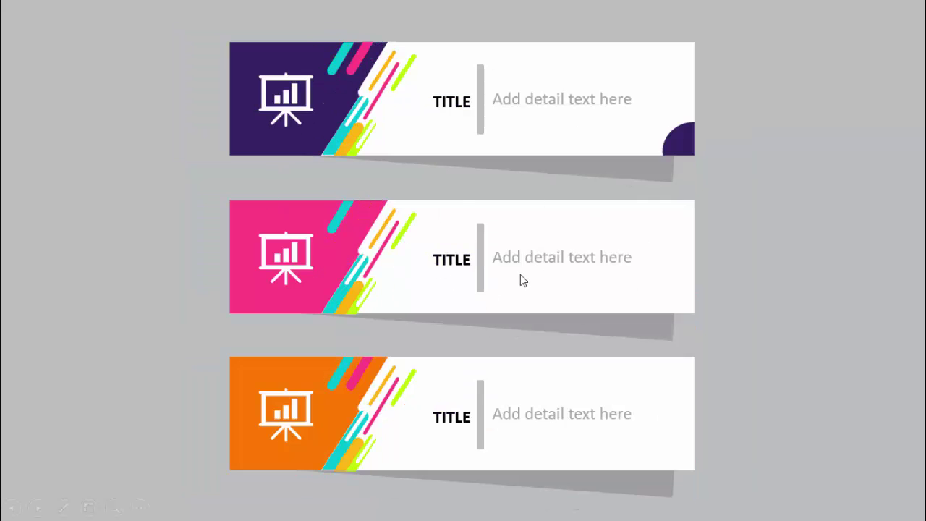
{"action": "left_click", "coordinate": [813, 252]}
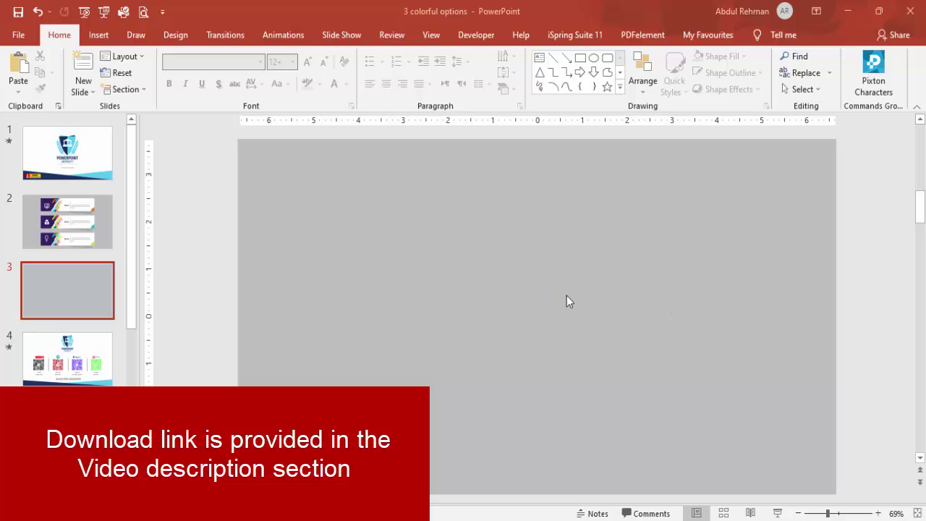
Draw a wide rectangle bar across the upper middle of slide 3.
{"action": "left_click", "coordinate": [98, 35]}
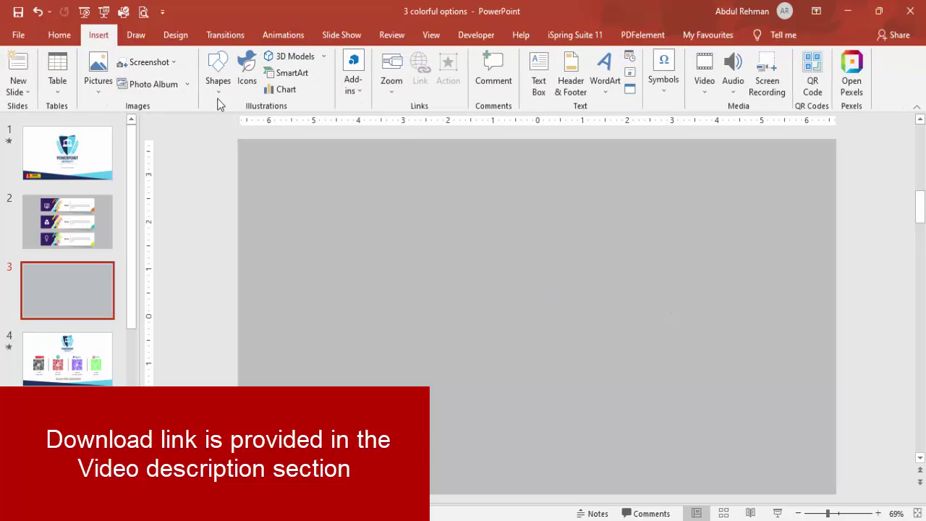
{"action": "left_click", "coordinate": [219, 83]}
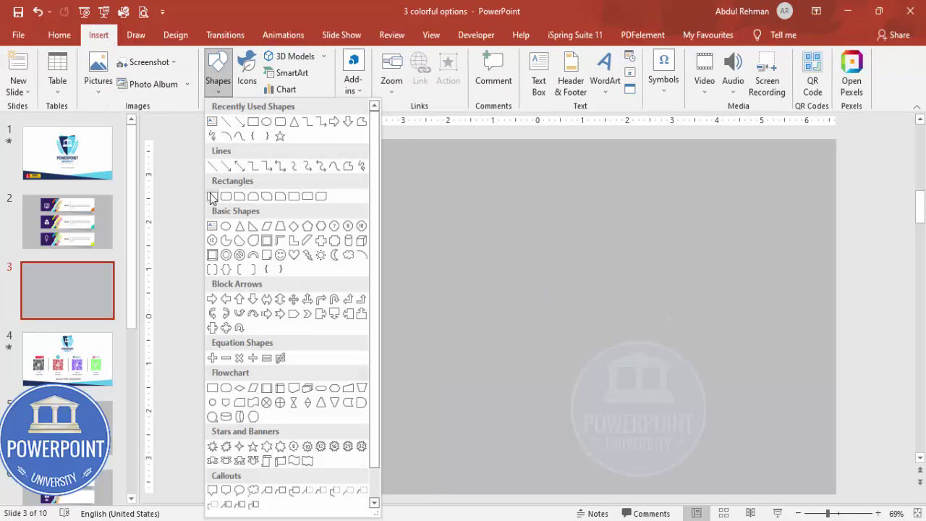
{"action": "left_click", "coordinate": [212, 196]}
{"action": "left_click_drag", "start_coordinate": [383, 205], "coordinate": [683, 281]}
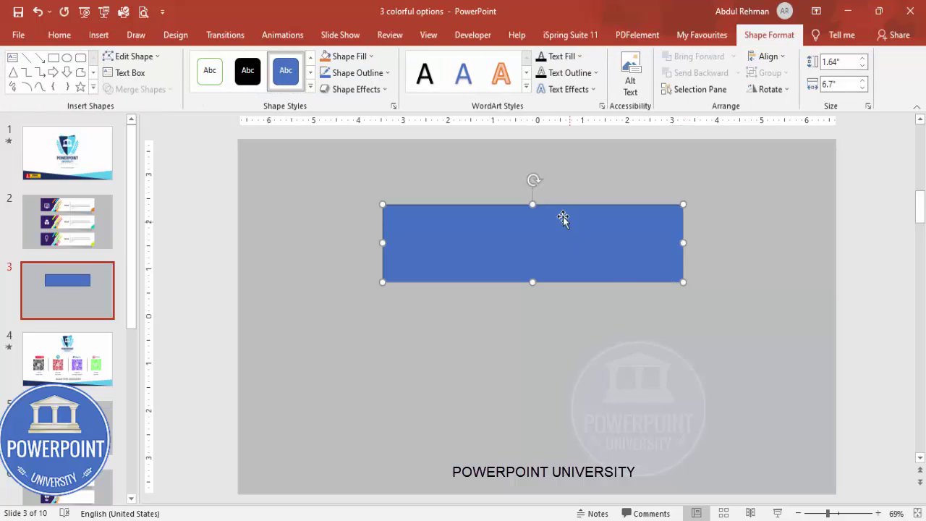
Remove the bar's outline and fill it white.
{"action": "left_click", "coordinate": [384, 72]}
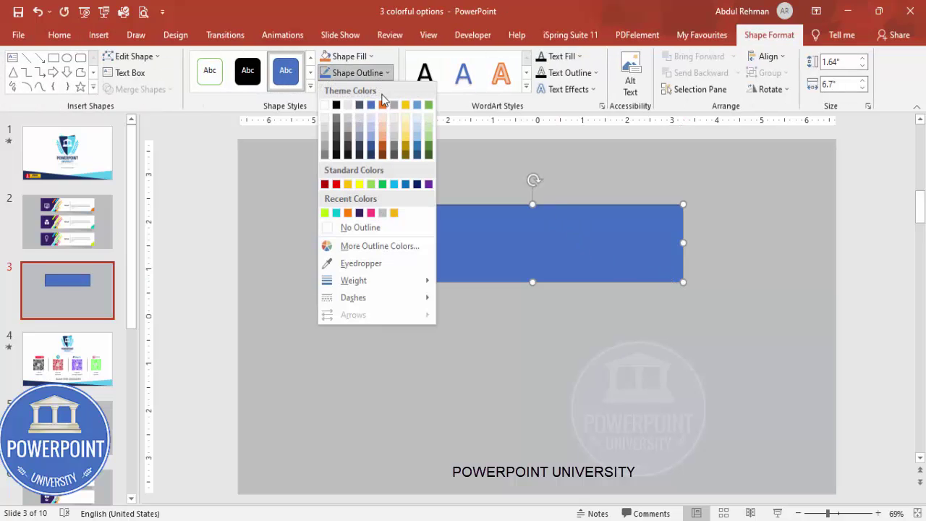
{"action": "left_click", "coordinate": [373, 225]}
{"action": "left_click", "coordinate": [355, 56]}
{"action": "left_click", "coordinate": [327, 88]}
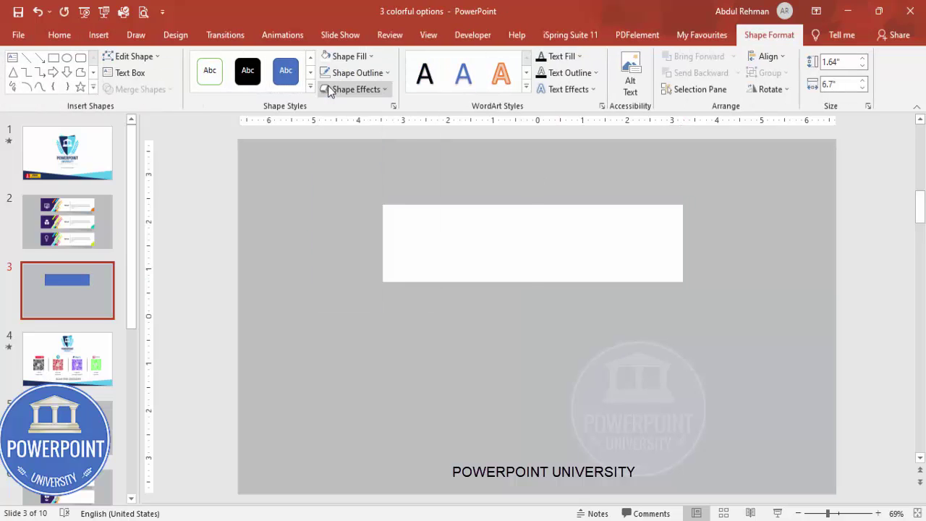
{"action": "left_click", "coordinate": [298, 248]}
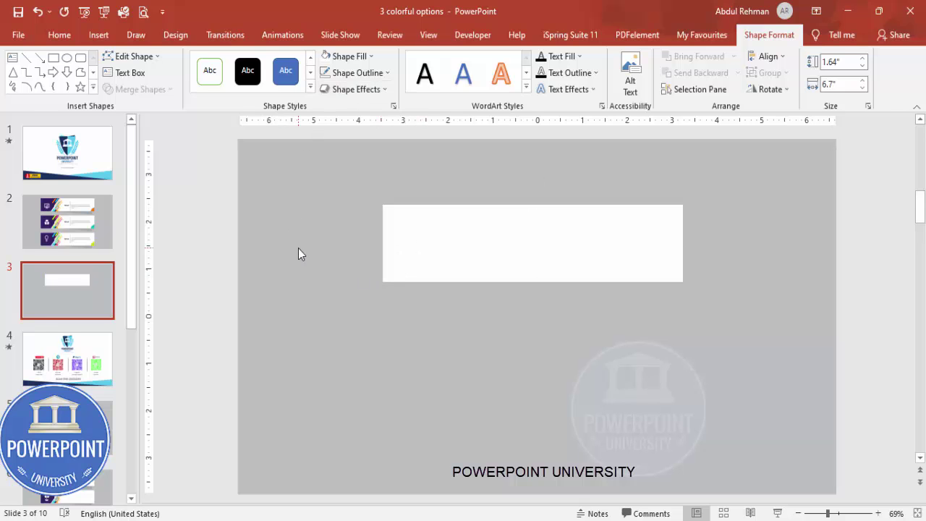
{"action": "left_click", "coordinate": [99, 35]}
Draw a 1.64" square at the white bar's left end with no outline and dark purple fill.
{"action": "left_click", "coordinate": [215, 94]}
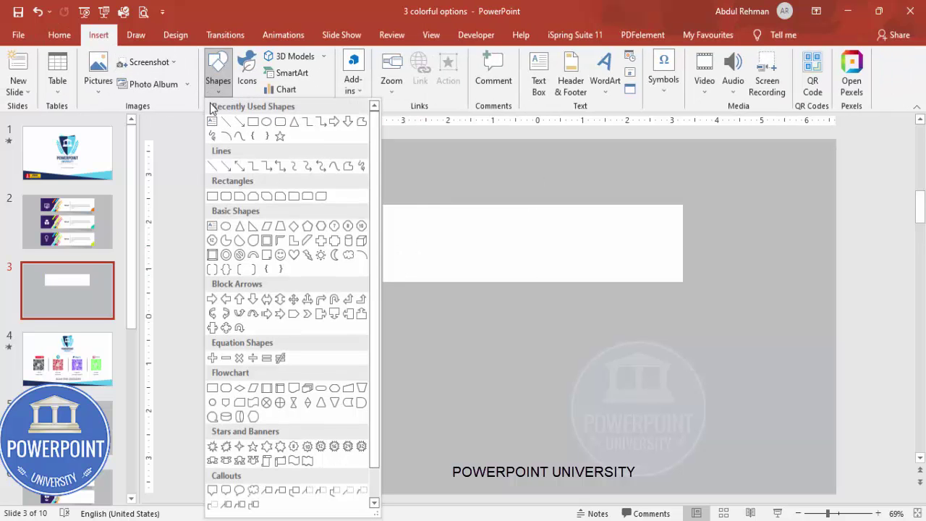
{"action": "left_click", "coordinate": [212, 197]}
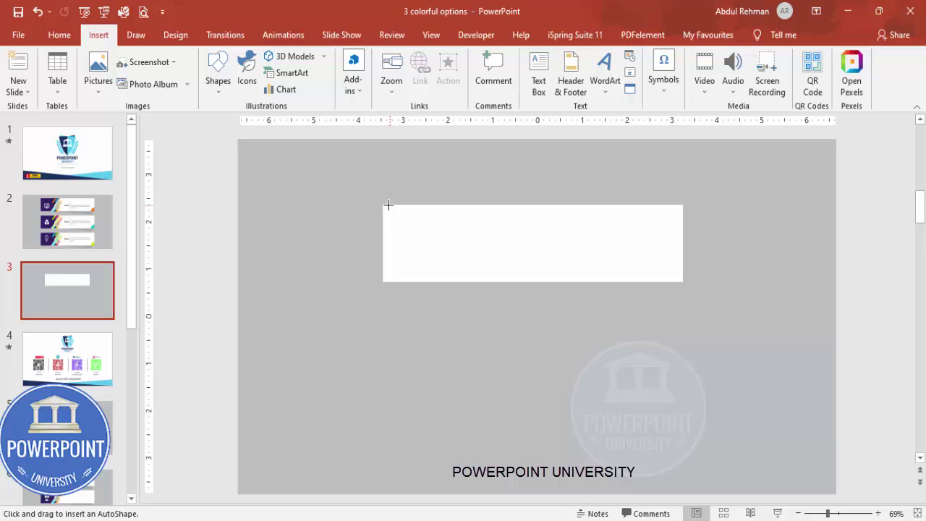
{"action": "left_click_drag", "start_coordinate": [382, 204], "coordinate": [455, 282]}
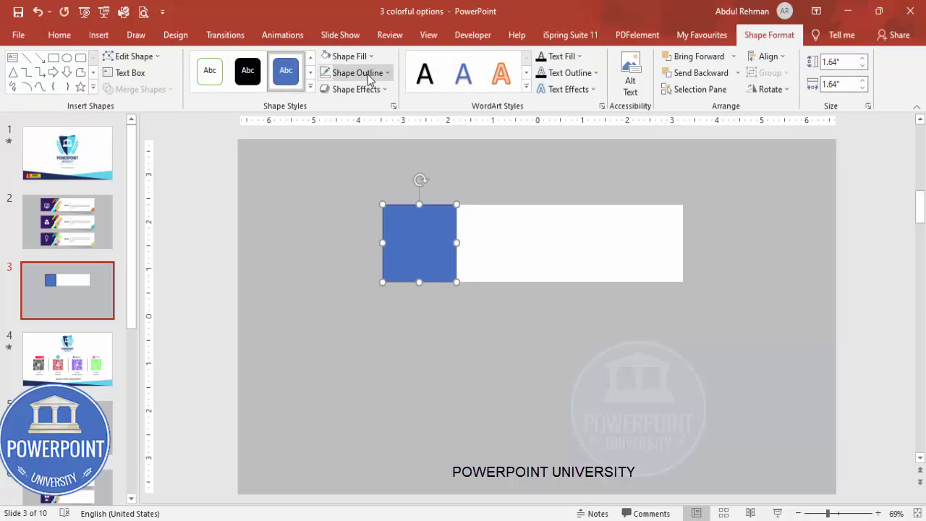
{"action": "left_click", "coordinate": [357, 73]}
{"action": "left_click", "coordinate": [362, 226]}
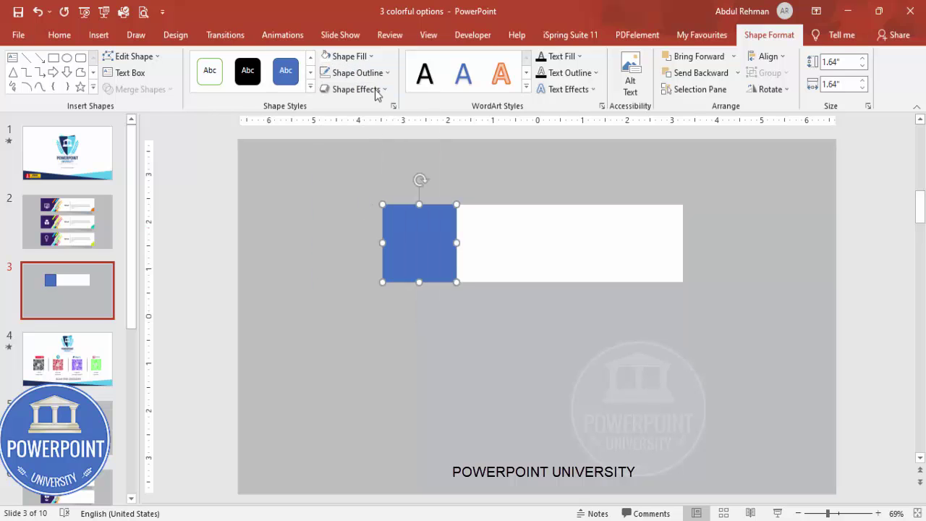
{"action": "left_click", "coordinate": [352, 57]}
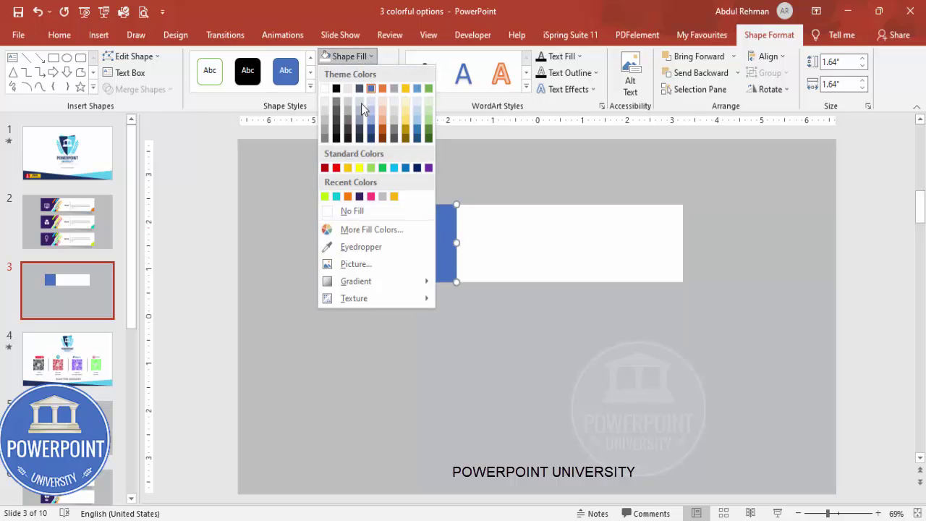
{"action": "left_click", "coordinate": [360, 196]}
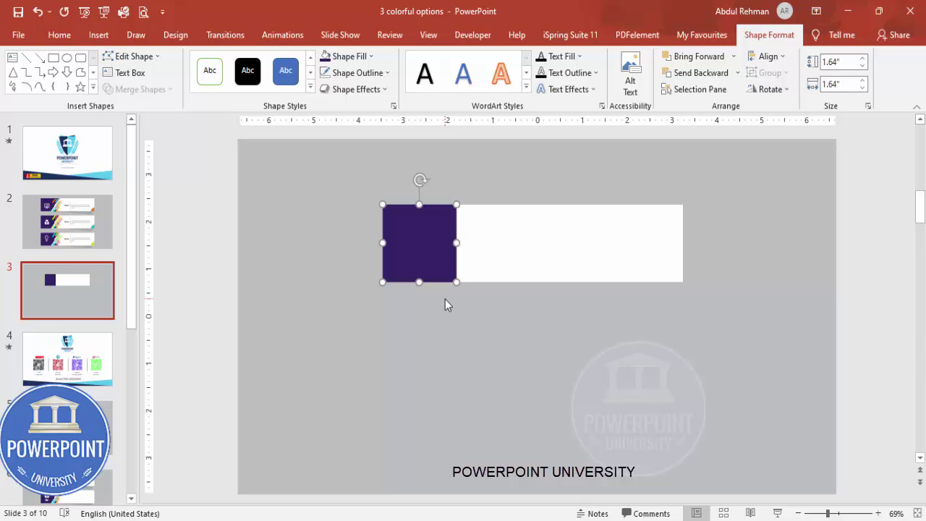
Draw a right triangle beside the purple square with no outline and dark purple fill.
{"action": "left_click", "coordinate": [101, 36]}
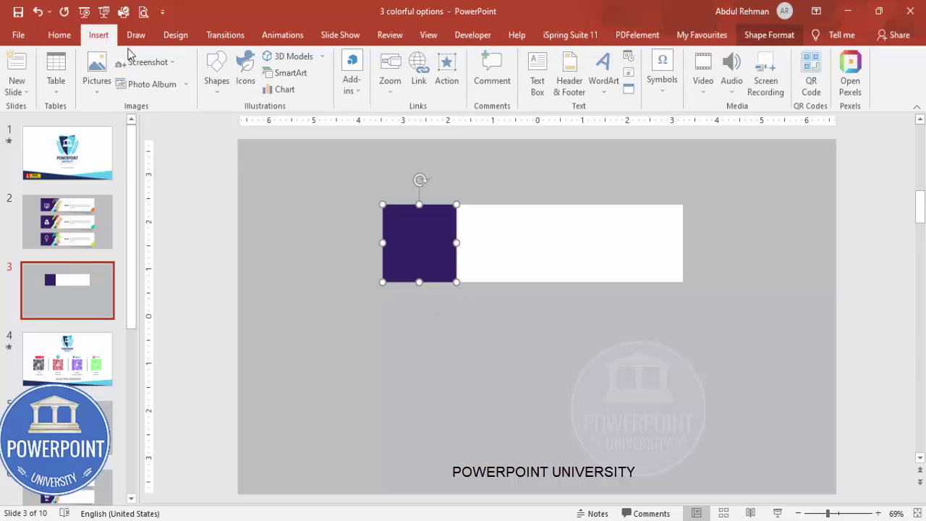
{"action": "left_click", "coordinate": [215, 85]}
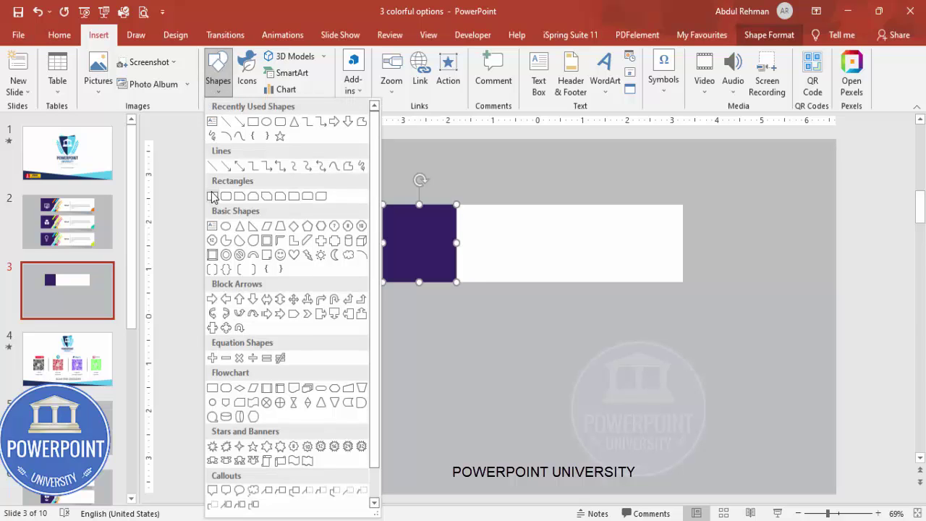
{"action": "left_click", "coordinate": [253, 228]}
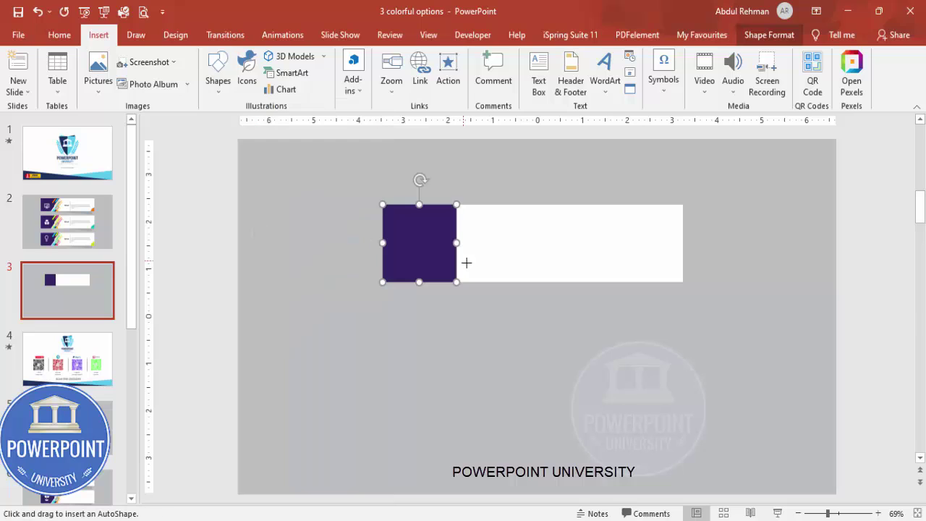
{"action": "left_click_drag", "start_coordinate": [502, 282], "coordinate": [458, 203]}
{"action": "left_click", "coordinate": [351, 73]}
{"action": "left_click", "coordinate": [366, 227]}
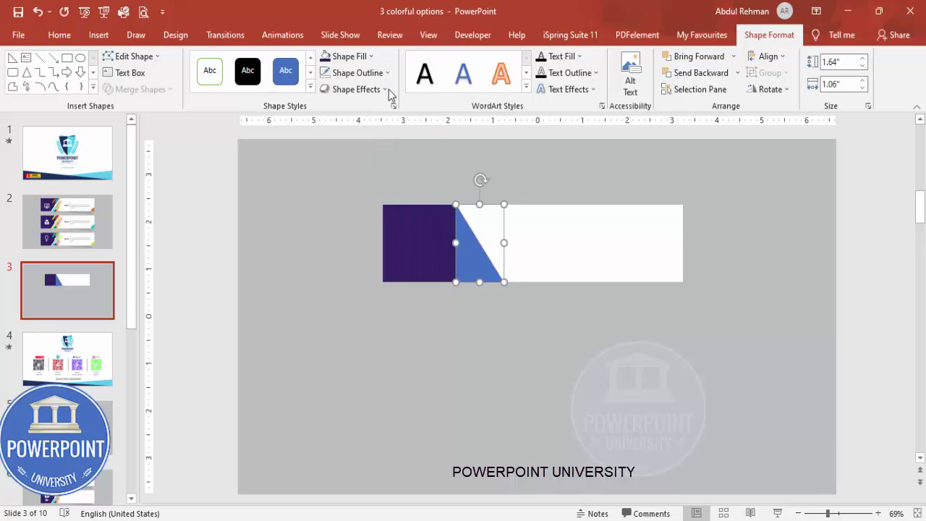
{"action": "left_click", "coordinate": [324, 58]}
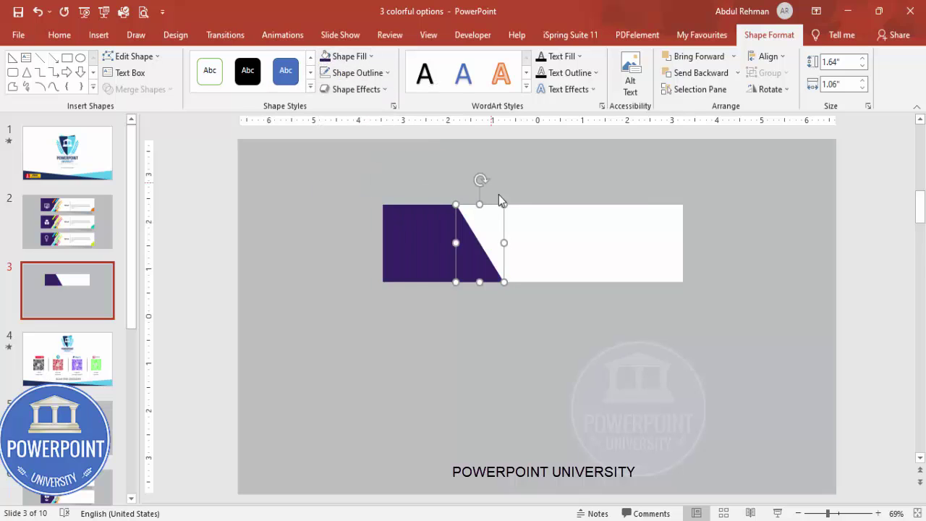
Flip the triangle vertically and nudge the purple square against it.
{"action": "left_click", "coordinate": [769, 89]}
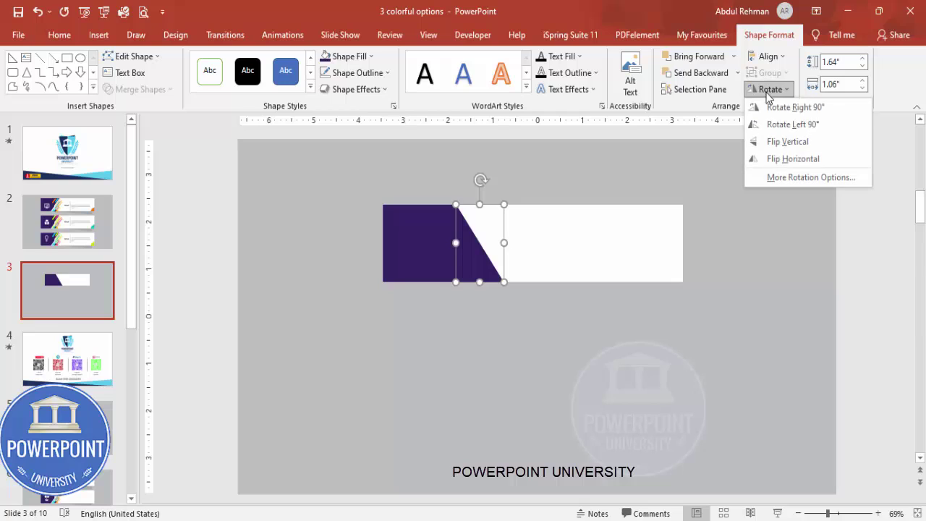
{"action": "left_click", "coordinate": [794, 145]}
{"action": "left_click", "coordinate": [444, 324]}
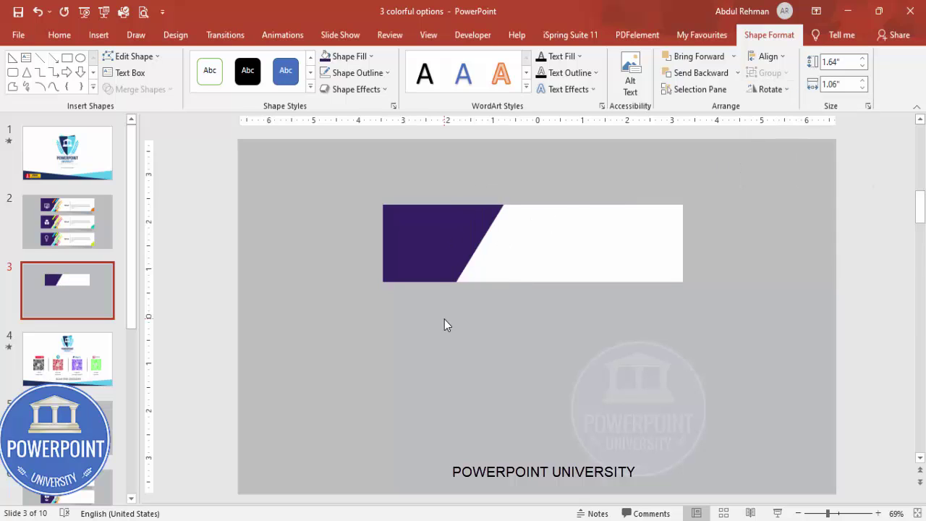
{"action": "left_click", "coordinate": [436, 243]}
{"action": "left_click_drag", "start_coordinate": [436, 244], "coordinate": [457, 235]}
Zoom in on the square and triangle, undoing an accidental stretch of the triangle.
{"action": "left_click", "coordinate": [502, 311]}
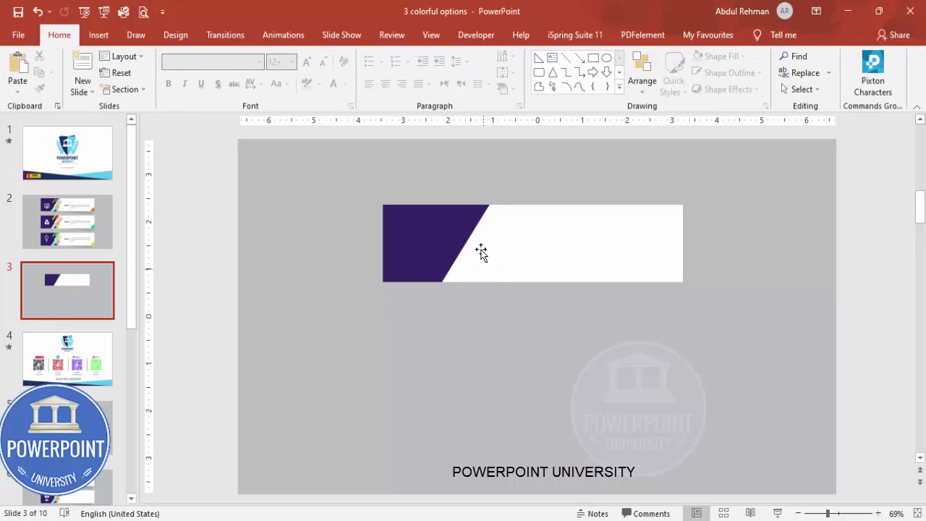
{"action": "left_click", "coordinate": [471, 220]}
{"action": "left_click", "coordinate": [419, 227], "text": "shift"}
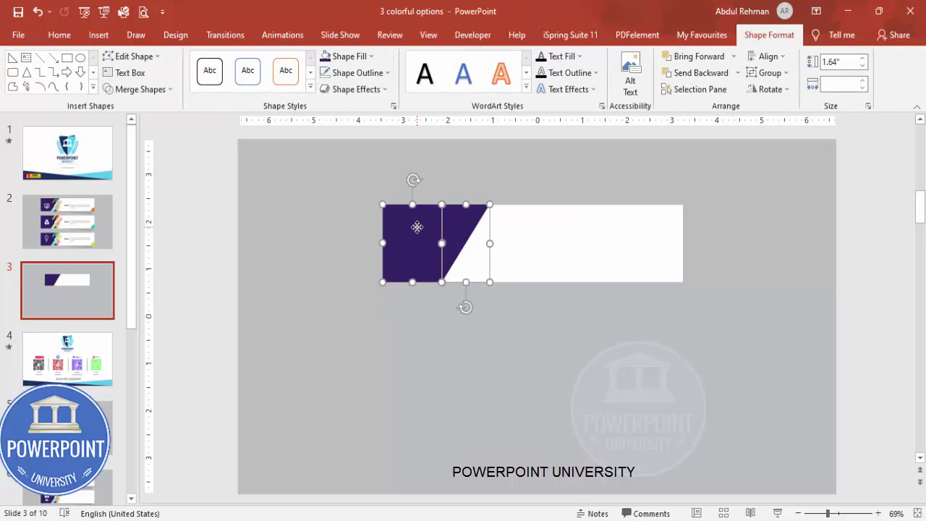
{"action": "left_click", "coordinate": [848, 513]}
{"action": "left_click", "coordinate": [647, 182]}
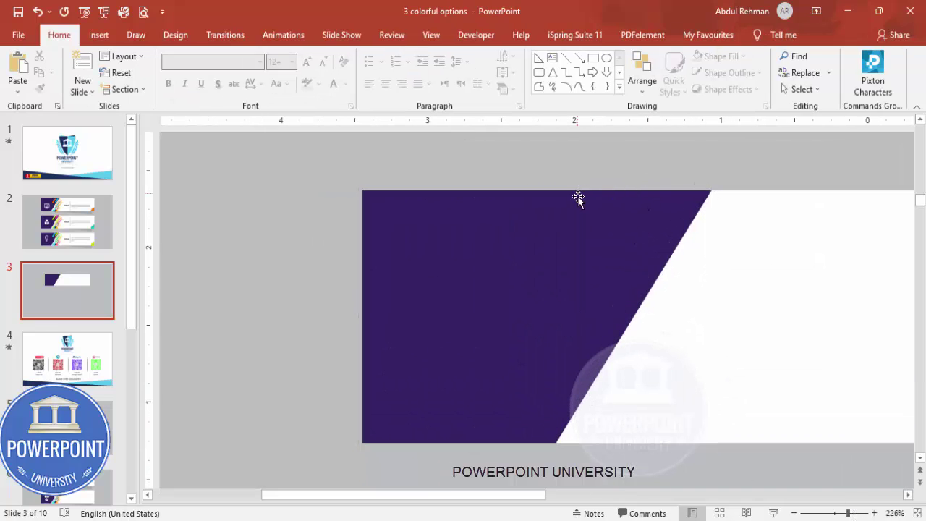
{"action": "left_click", "coordinate": [554, 346]}
{"action": "left_click", "coordinate": [585, 302]}
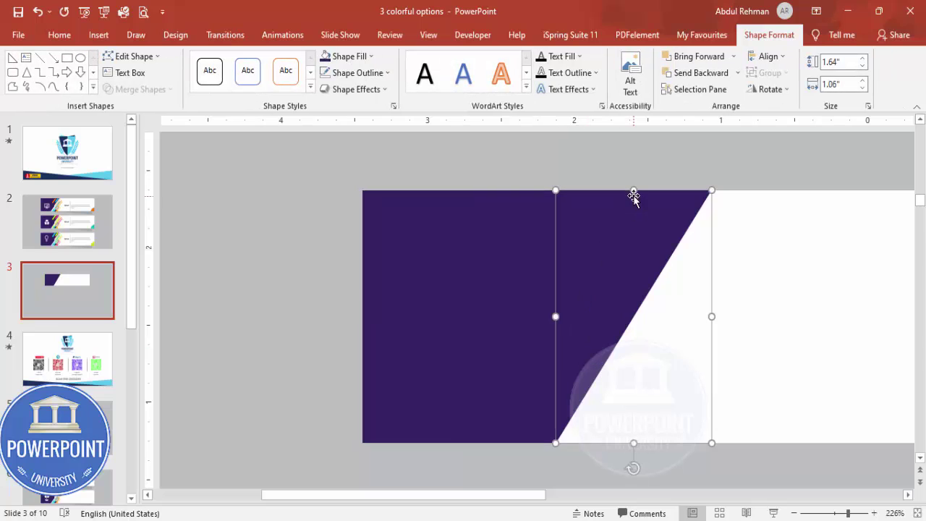
{"action": "mouse_move", "coordinate": [633, 186]}
{"action": "left_mouse_down"}
{"action": "mouse_move", "coordinate": [634, 167]}
{"action": "mouse_move", "coordinate": [634, 178]}
{"action": "left_mouse_up"}
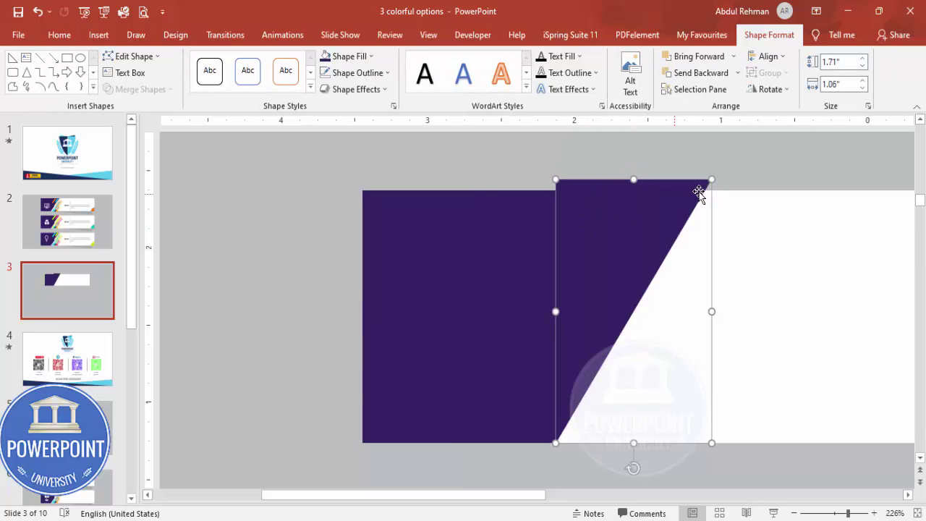
{"action": "key", "text": "ctrl+z"}
Union the square and triangle into one slanted purple shape and zoom back to 136%.
{"action": "left_click", "coordinate": [516, 251], "text": "shift"}
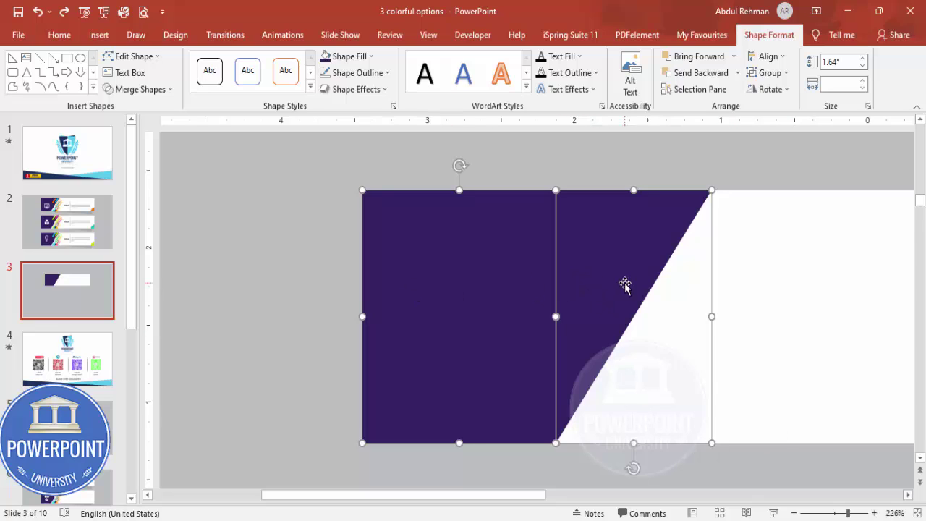
{"action": "left_click", "coordinate": [155, 88]}
{"action": "left_click", "coordinate": [134, 107]}
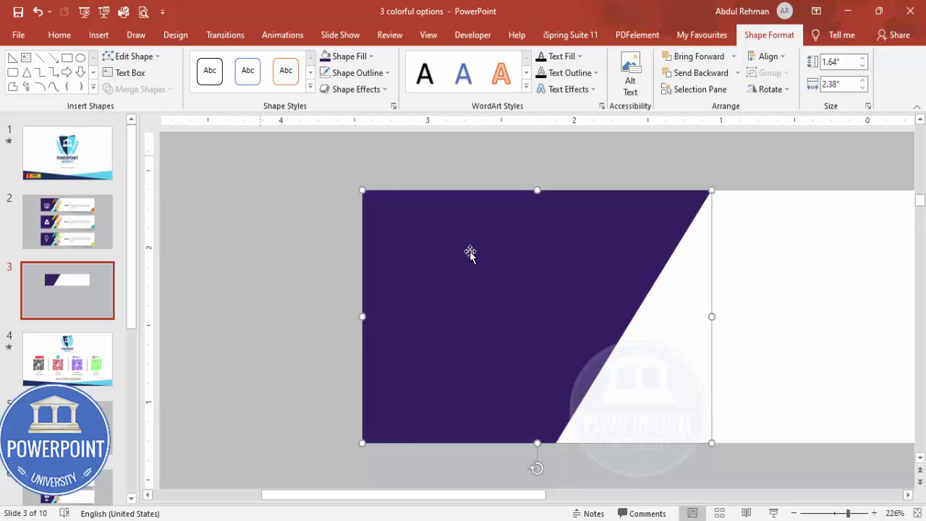
{"action": "left_click_drag", "start_coordinate": [847, 513], "coordinate": [838, 513]}
{"action": "left_click", "coordinate": [360, 227]}
{"action": "left_click", "coordinate": [99, 35]}
Draw a rounded rectangle over the purple block with rounder corners, narrowed into a thin pill.
{"action": "left_click", "coordinate": [218, 69]}
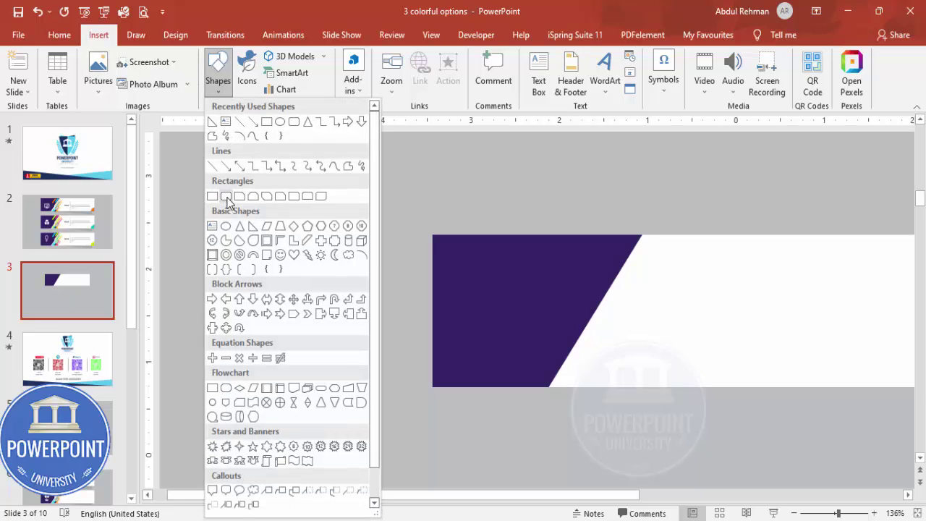
{"action": "left_click", "coordinate": [227, 197]}
{"action": "left_click_drag", "start_coordinate": [529, 181], "coordinate": [583, 324]}
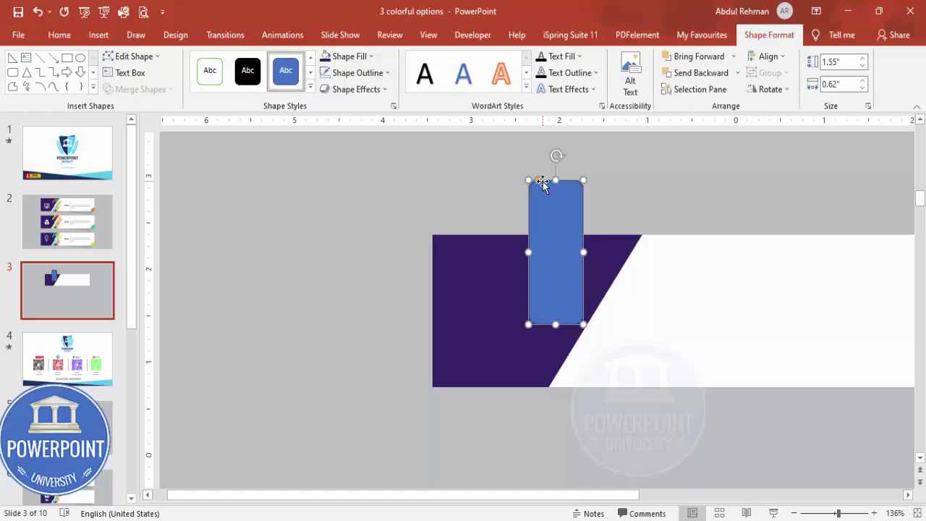
{"action": "left_click_drag", "start_coordinate": [540, 182], "coordinate": [564, 183]}
{"action": "left_click_drag", "start_coordinate": [580, 254], "coordinate": [548, 244]}
Give the pill no outline and pink fill, shorten it to 0.96", and rotate it into a slant.
{"action": "left_click", "coordinate": [360, 73]}
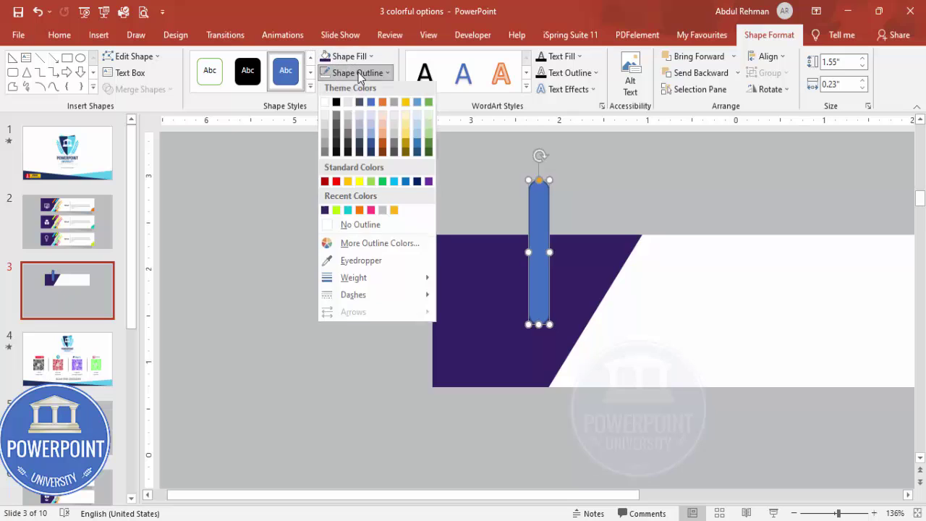
{"action": "left_click", "coordinate": [364, 227]}
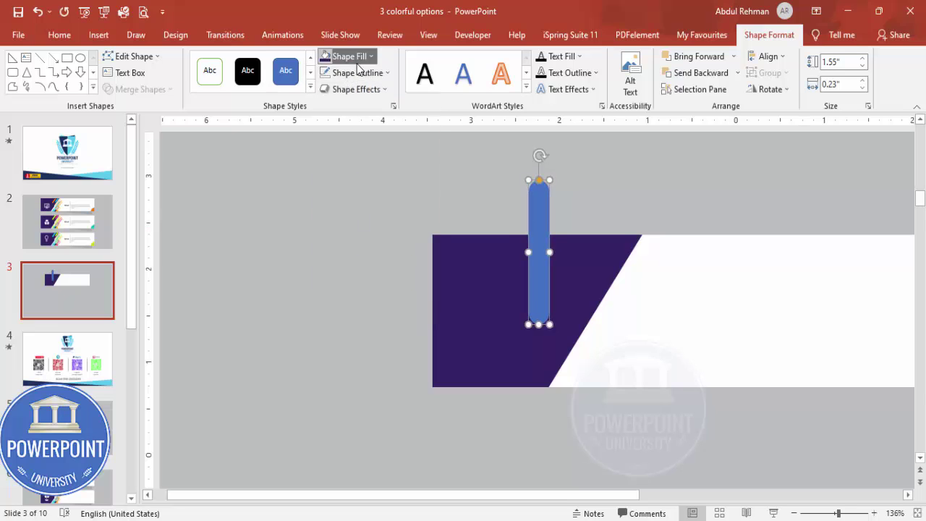
{"action": "left_click", "coordinate": [358, 63]}
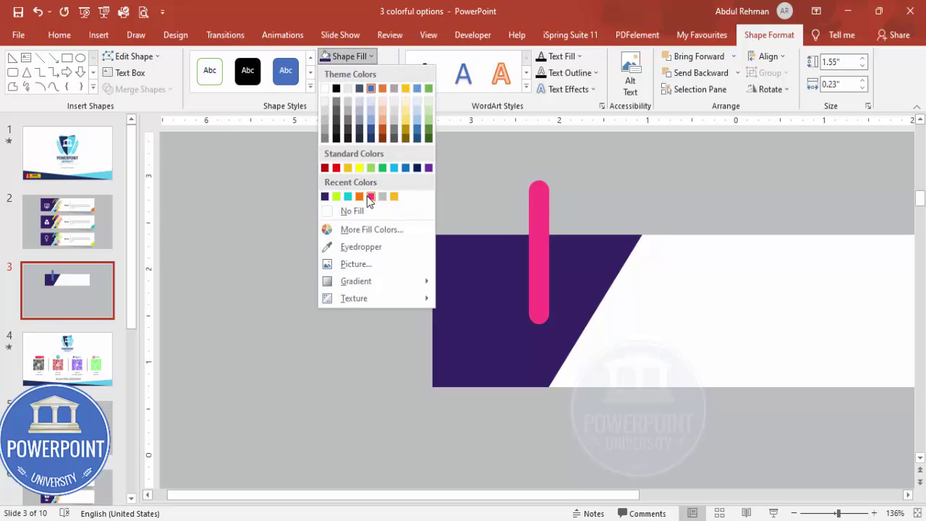
{"action": "left_click", "coordinate": [370, 198]}
{"action": "left_click_drag", "start_coordinate": [550, 252], "coordinate": [541, 253]}
{"action": "left_click_drag", "start_coordinate": [541, 180], "coordinate": [599, 209]}
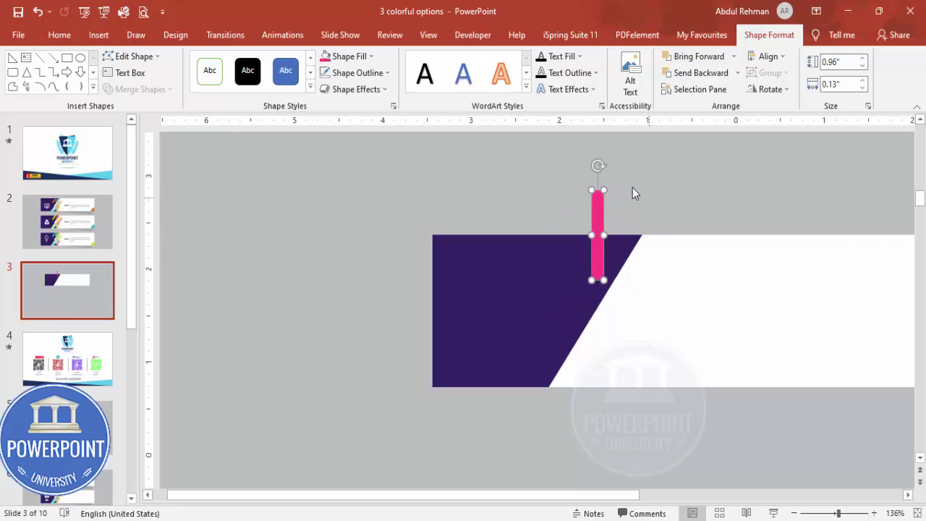
{"action": "left_click_drag", "start_coordinate": [597, 165], "coordinate": [630, 175]}
{"action": "left_click_drag", "start_coordinate": [615, 212], "coordinate": [593, 219]}
Fill the left pill teal, then duplicate the pink pill as a white copy on the diagonal edge.
{"action": "left_click", "coordinate": [347, 58]}
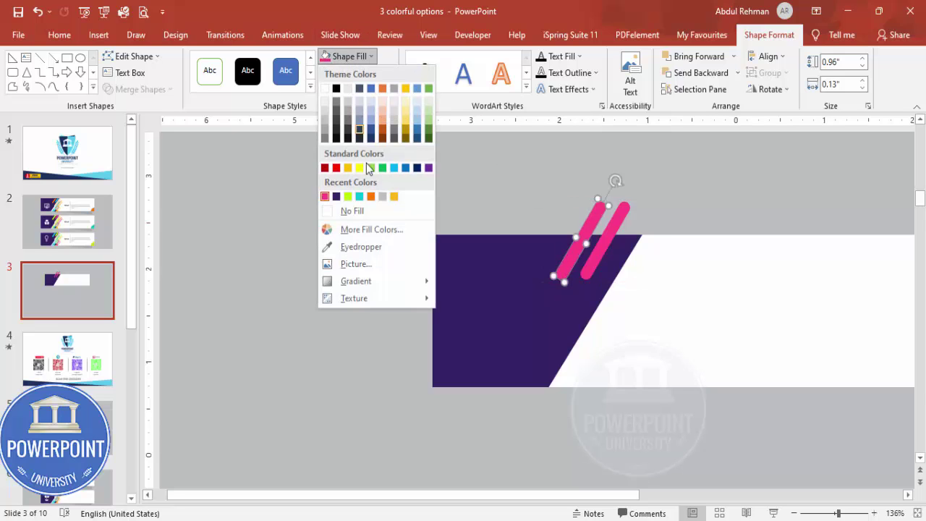
{"action": "left_click", "coordinate": [359, 201]}
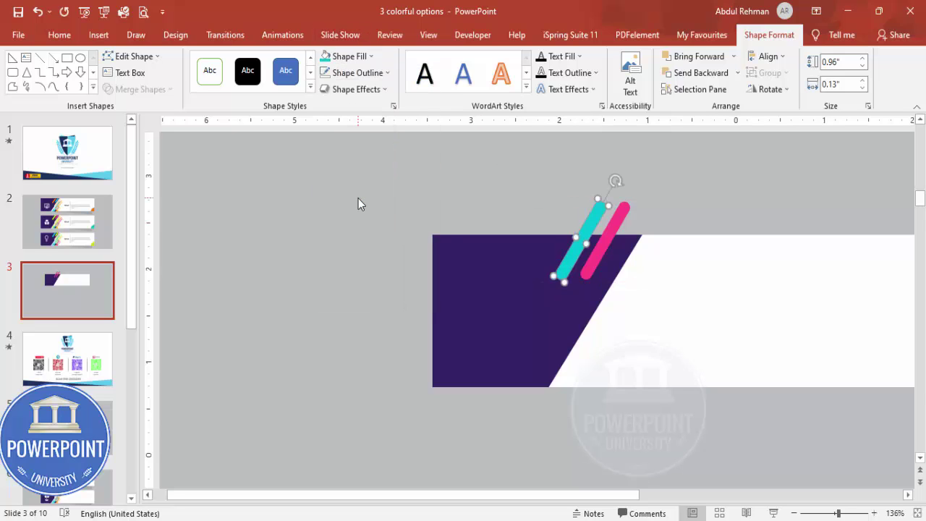
{"action": "left_click", "coordinate": [616, 226]}
{"action": "left_click_drag", "start_coordinate": [616, 226], "coordinate": [630, 250]}
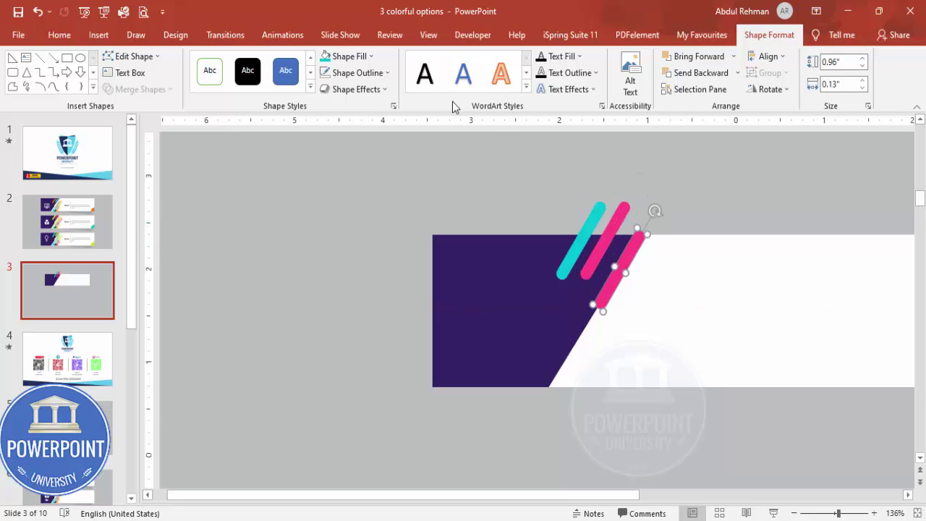
{"action": "left_click", "coordinate": [345, 56]}
{"action": "left_click", "coordinate": [325, 88]}
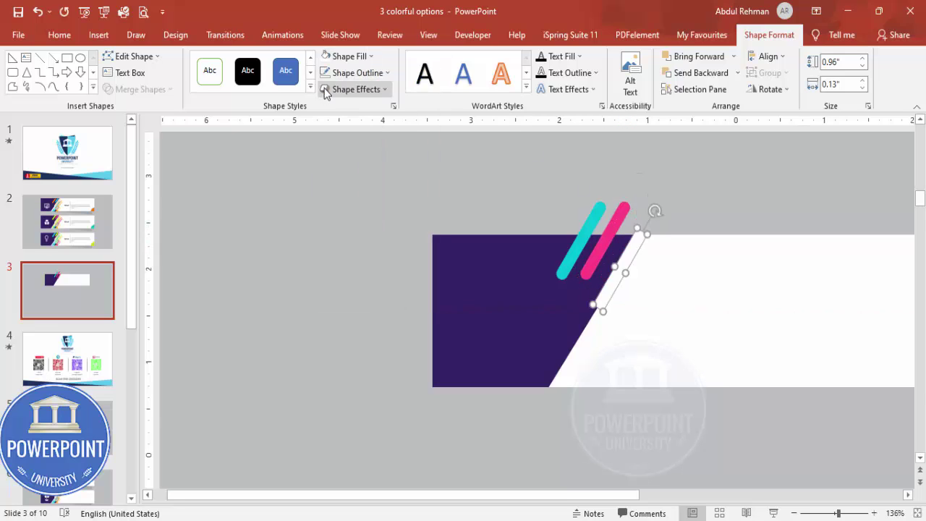
{"action": "left_click_drag", "start_coordinate": [634, 258], "coordinate": [639, 244]}
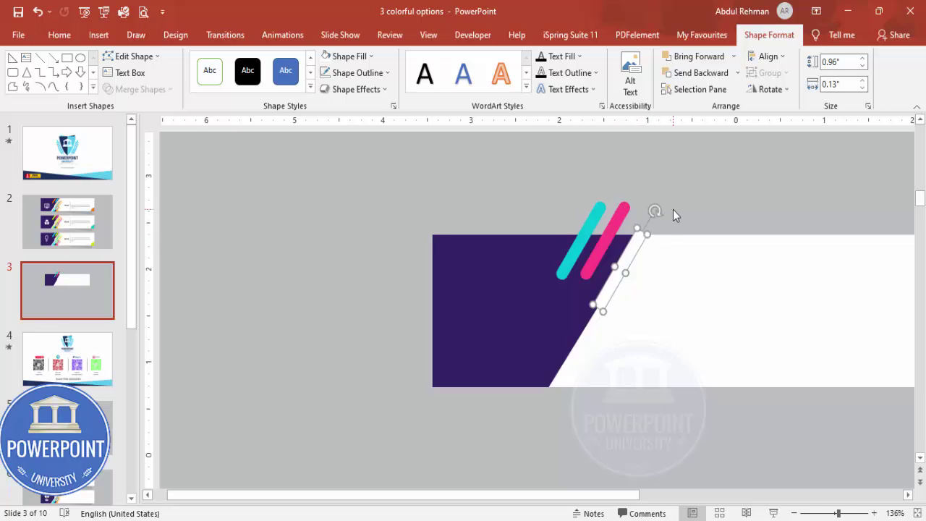
Duplicate the pink pill and move the copy down onto the white bar.
{"action": "left_click", "coordinate": [607, 225]}
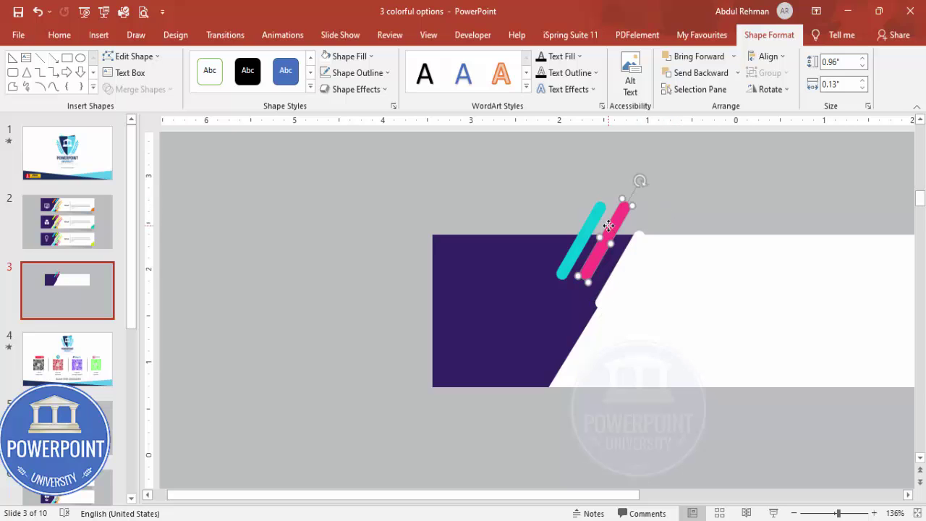
{"action": "left_click_drag", "start_coordinate": [609, 226], "coordinate": [621, 235], "text": "ctrl"}
{"action": "mouse_move", "coordinate": [631, 235]}
{"action": "left_mouse_down"}
{"action": "mouse_move", "coordinate": [656, 288]}
{"action": "mouse_move", "coordinate": [639, 300]}
{"action": "mouse_move", "coordinate": [647, 300]}
{"action": "mouse_move", "coordinate": [635, 279]}
{"action": "left_mouse_up"}
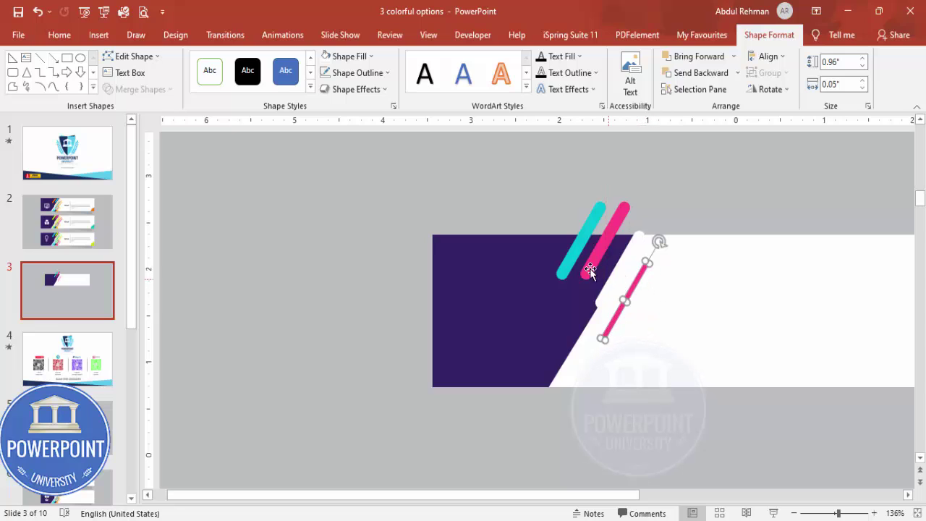
Add a 1.11" by 0.16" slanted teal copy along the lower edge and shift the white stripe right.
{"action": "left_click", "coordinate": [579, 235]}
{"action": "left_click_drag", "start_coordinate": [605, 240], "coordinate": [593, 363]}
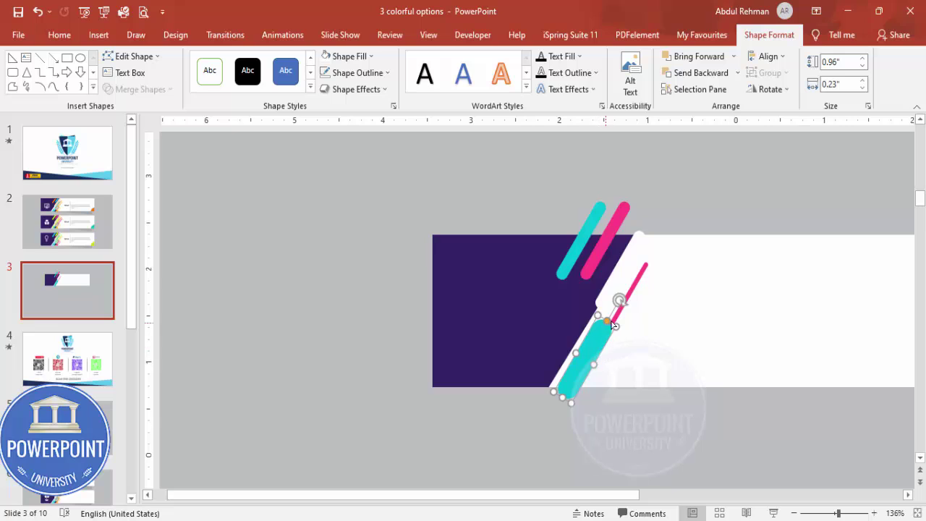
{"action": "left_click_drag", "start_coordinate": [617, 329], "coordinate": [614, 311]}
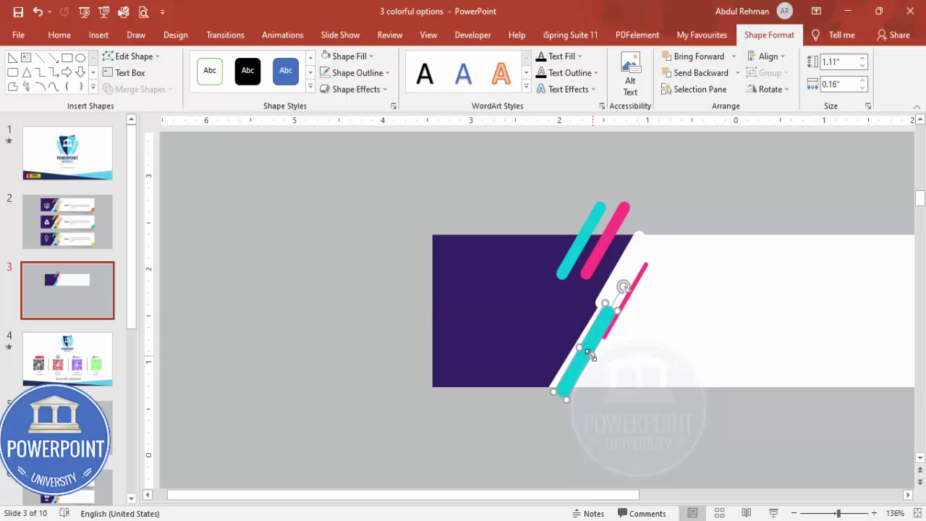
{"action": "left_click_drag", "start_coordinate": [584, 365], "coordinate": [575, 363]}
{"action": "left_click_drag", "start_coordinate": [615, 284], "coordinate": [618, 289]}
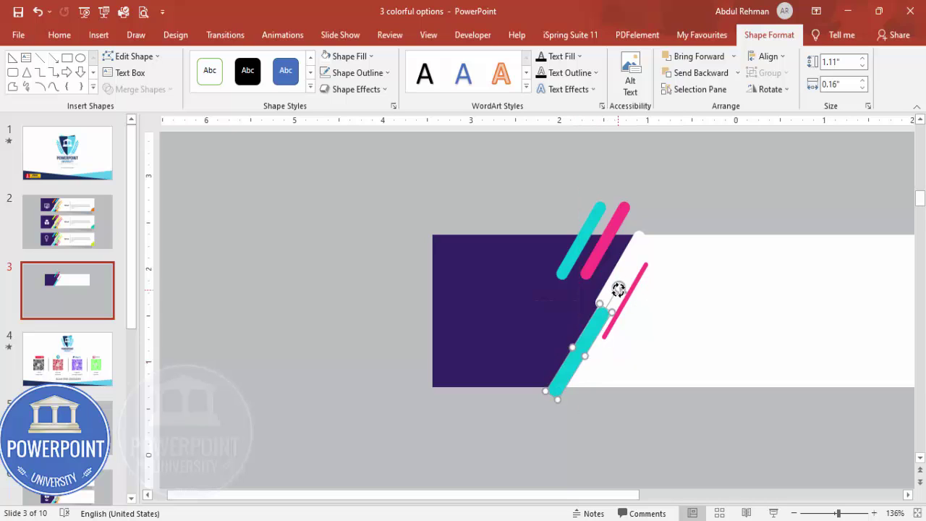
{"action": "left_click", "coordinate": [600, 400]}
{"action": "left_click", "coordinate": [613, 284]}
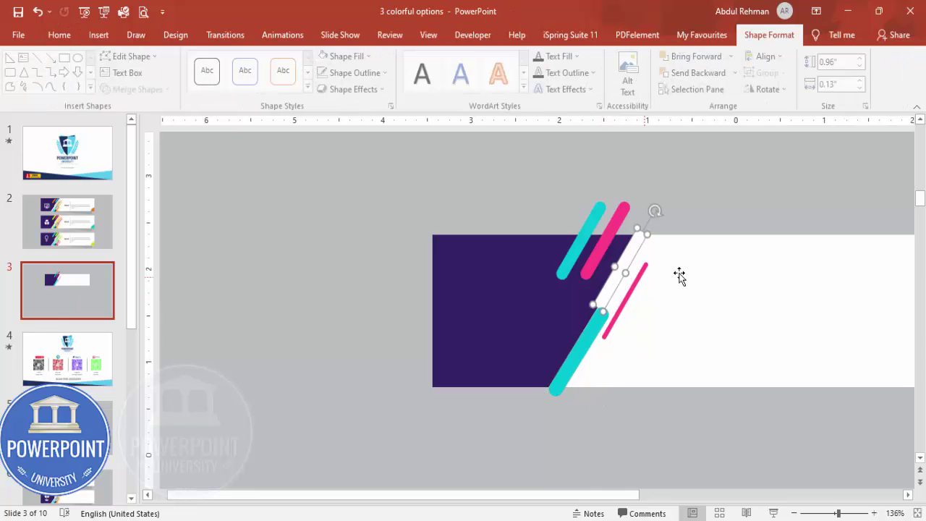